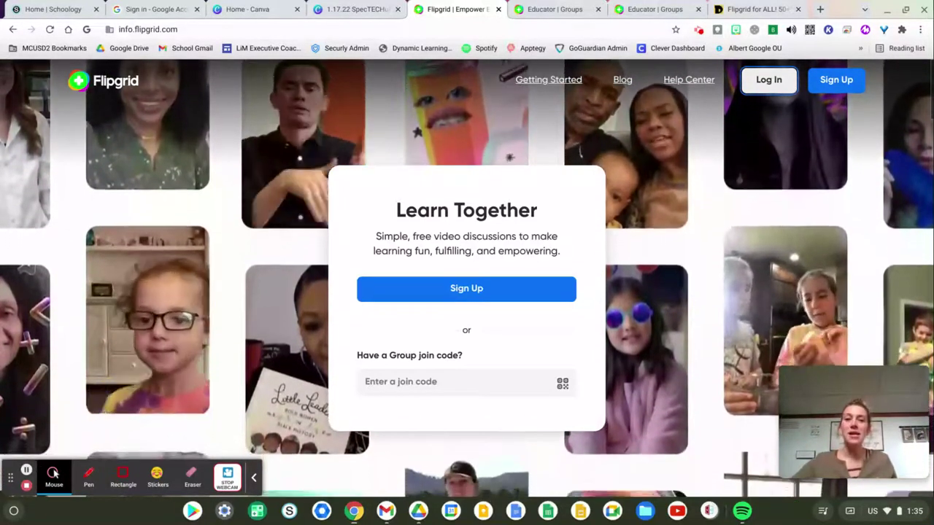
- Log in to admin.flipgrid.com to reach the Groups list with five groups
click(773, 86)
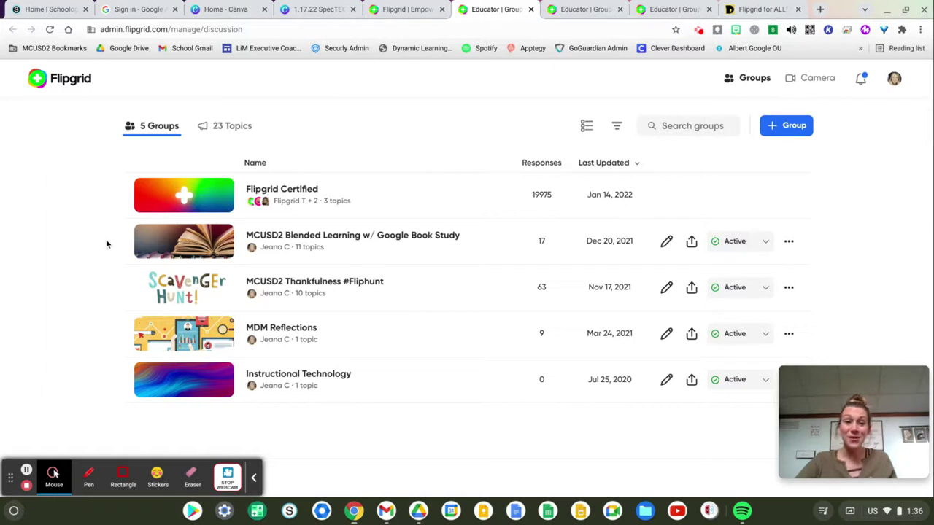
- Open the Flipgrid Certified group and its L1: Flipgrid Certified Educator topic
click(269, 200)
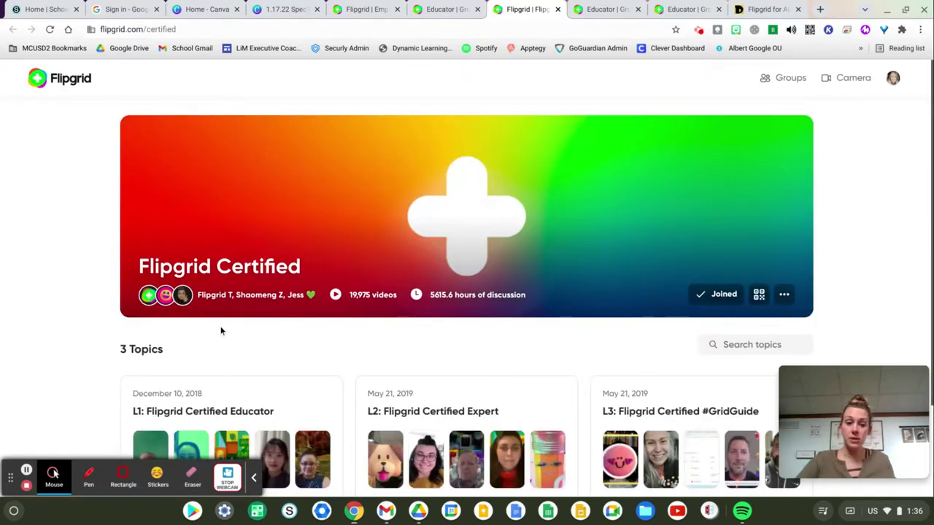
scroll(221, 332, down, 3)
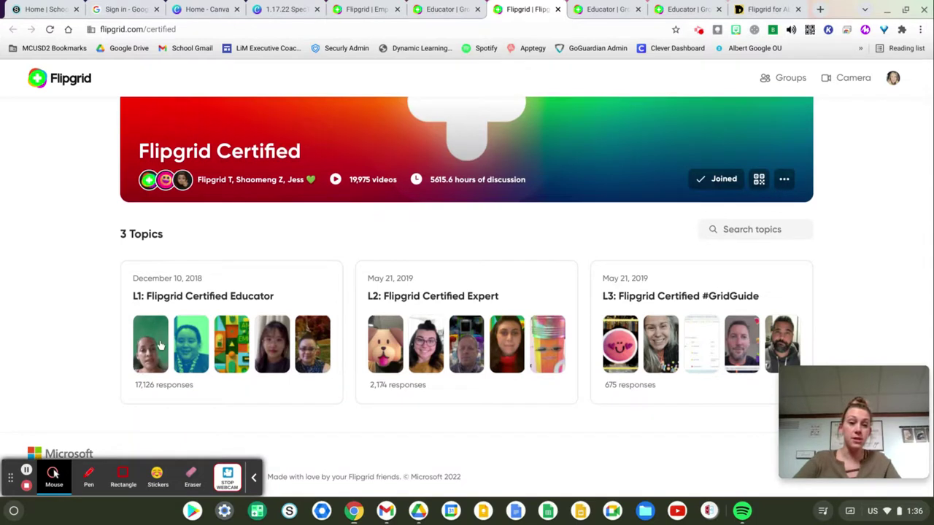
click(224, 308)
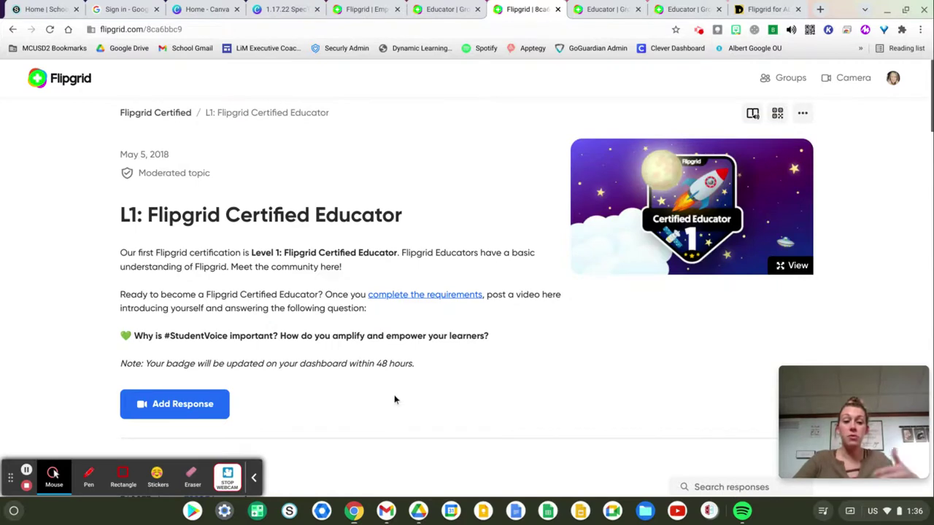
- Scroll through the topic's grid of 17126 responses
scroll(393, 398, down, 5)
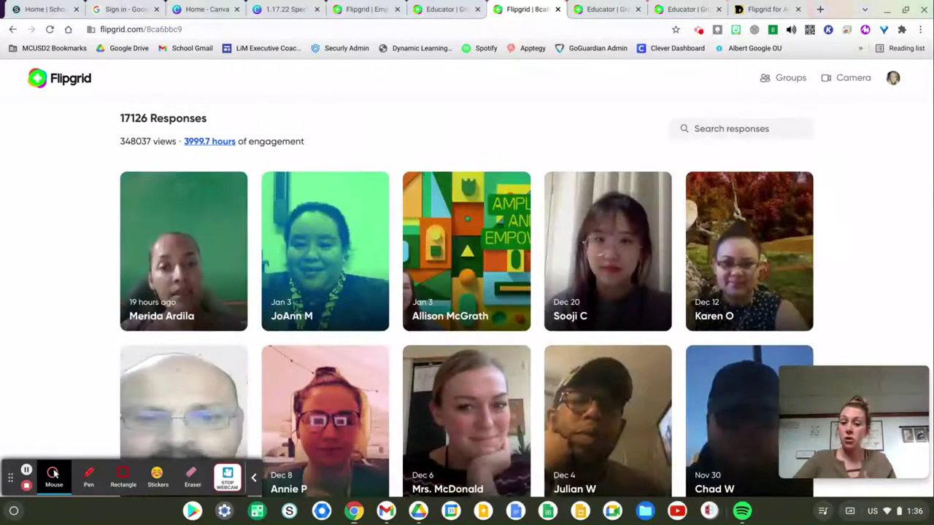
scroll(394, 398, down, 2)
scroll(467, 297, down, 5)
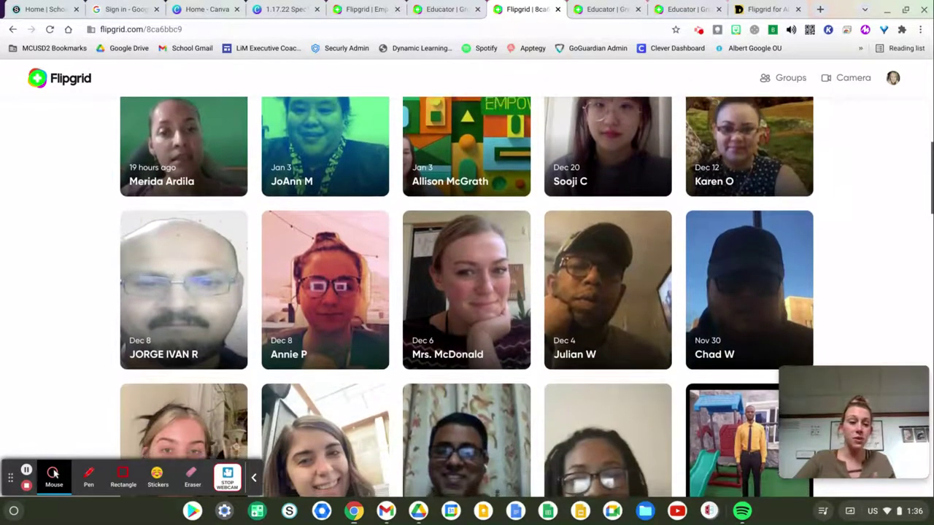
scroll(466, 298, down, 5)
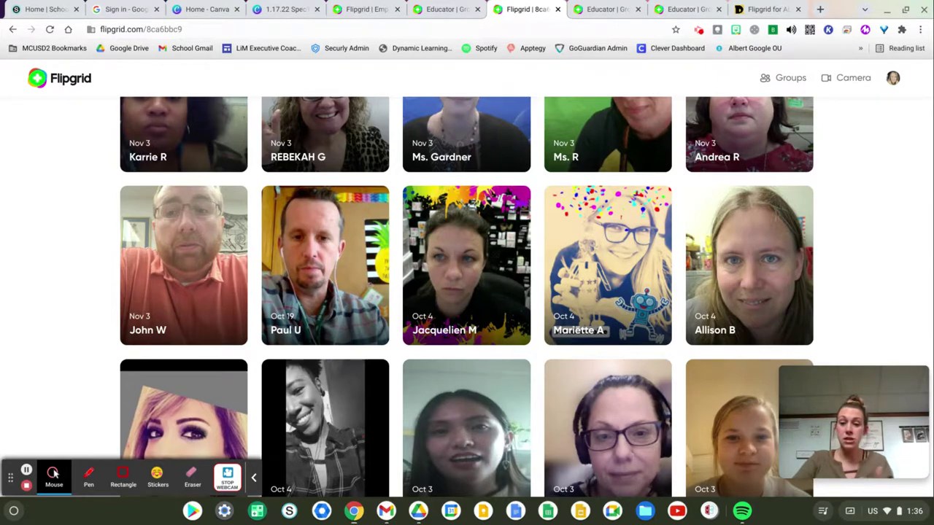
scroll(467, 297, up, 10)
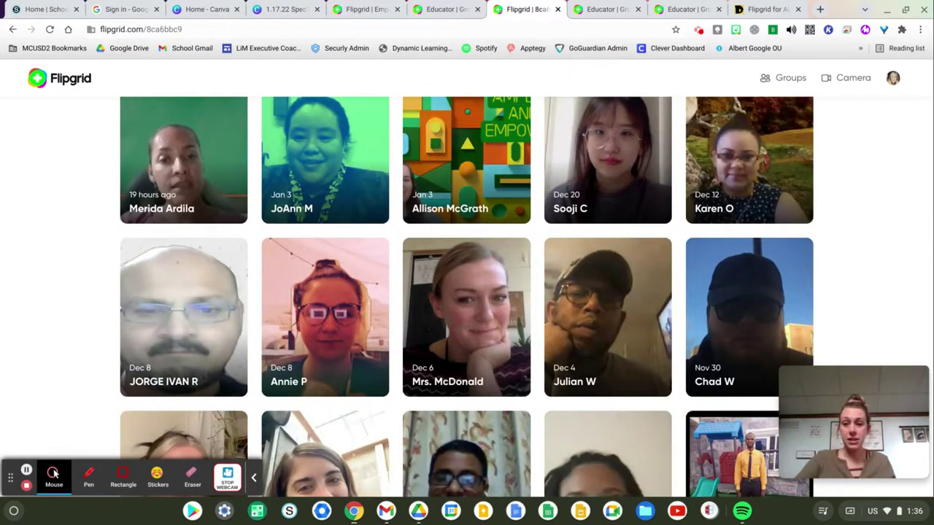
scroll(467, 297, up, 5)
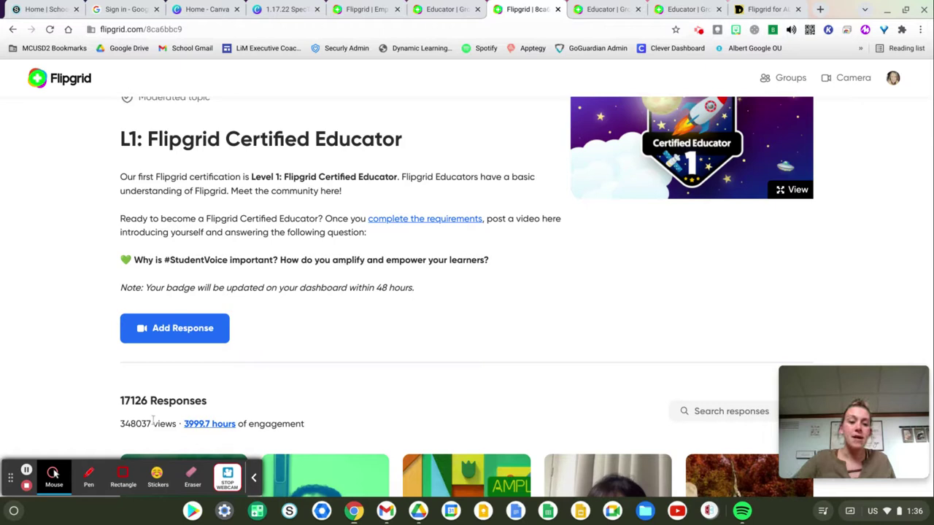
scroll(389, 441, down, 1)
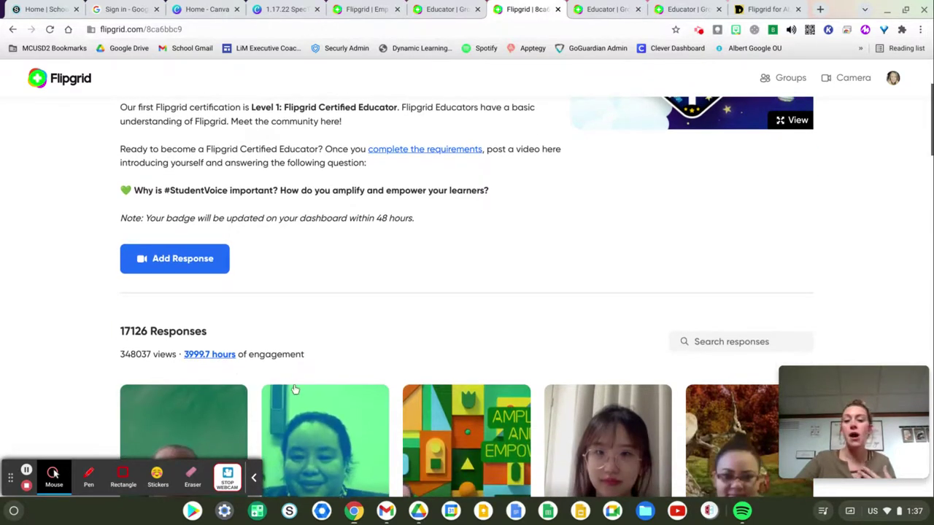
click(200, 355)
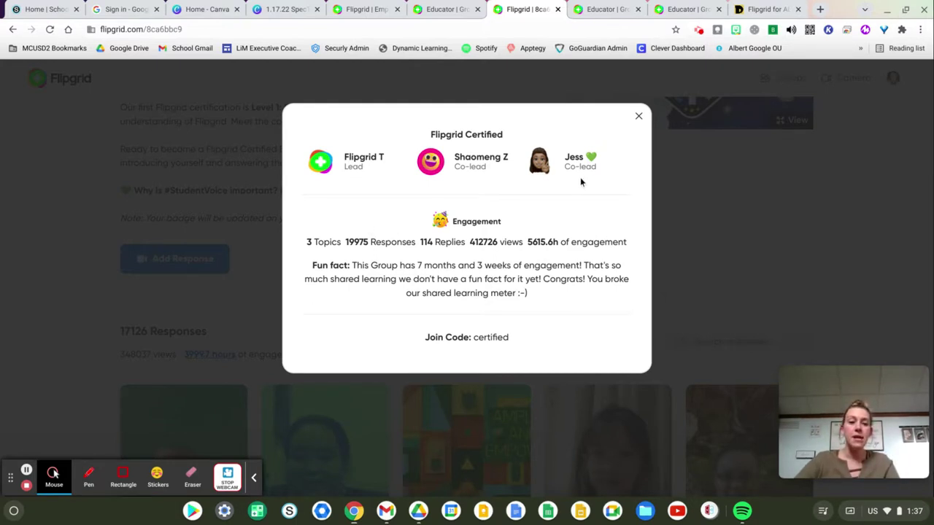
click(638, 119)
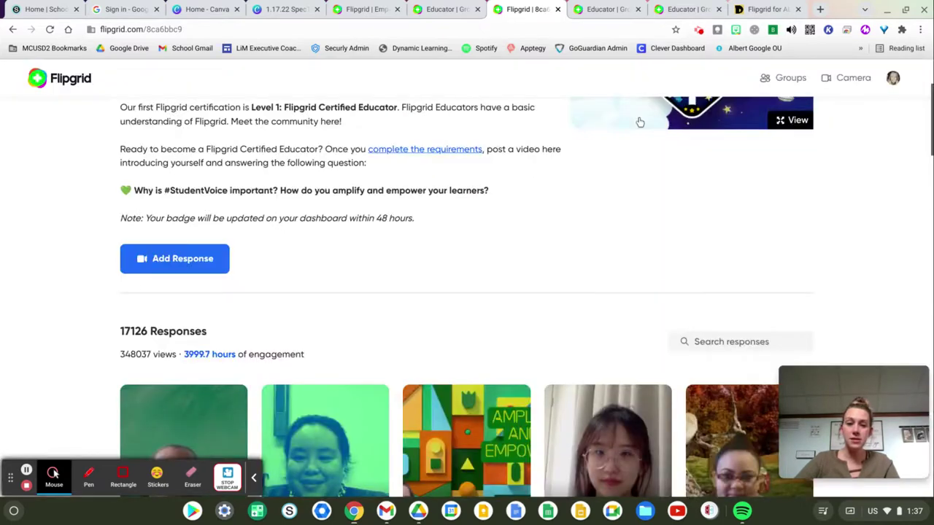
scroll(147, 263, up, 1)
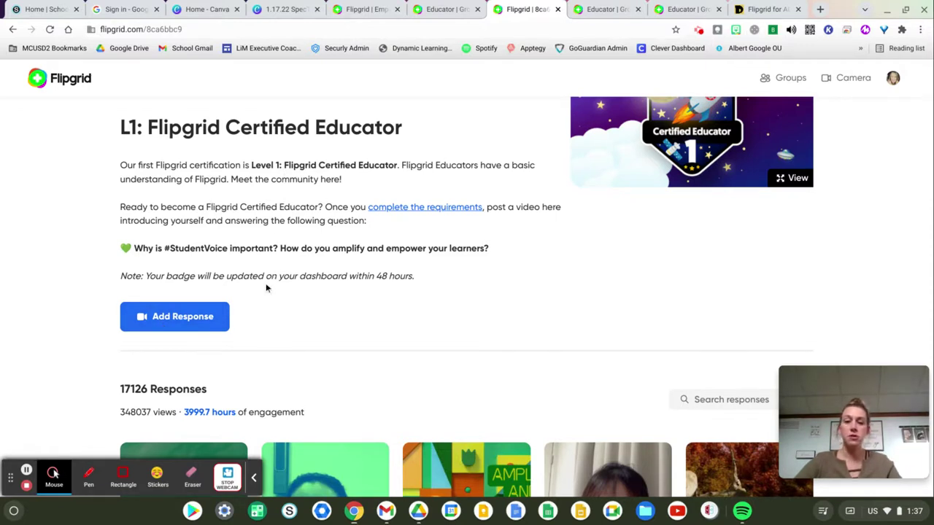
click(202, 318)
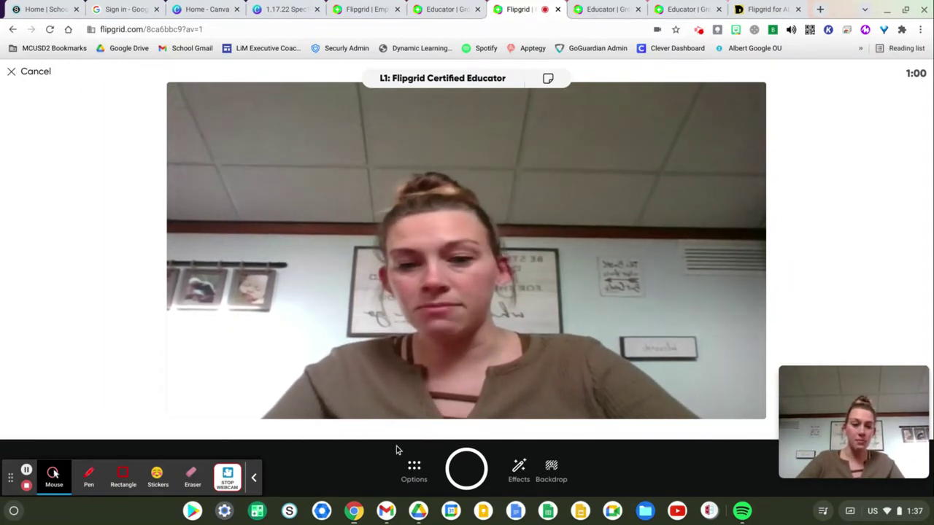
click(417, 471)
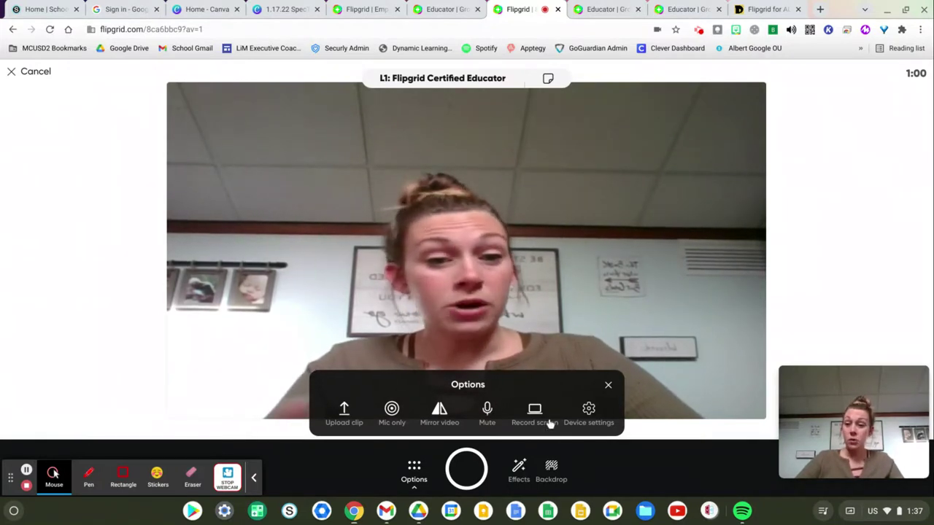
click(512, 475)
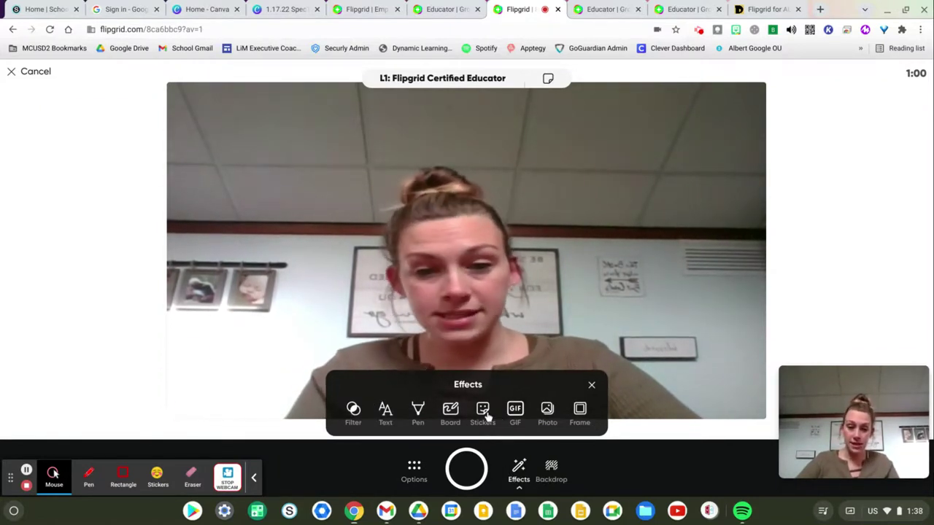
click(552, 468)
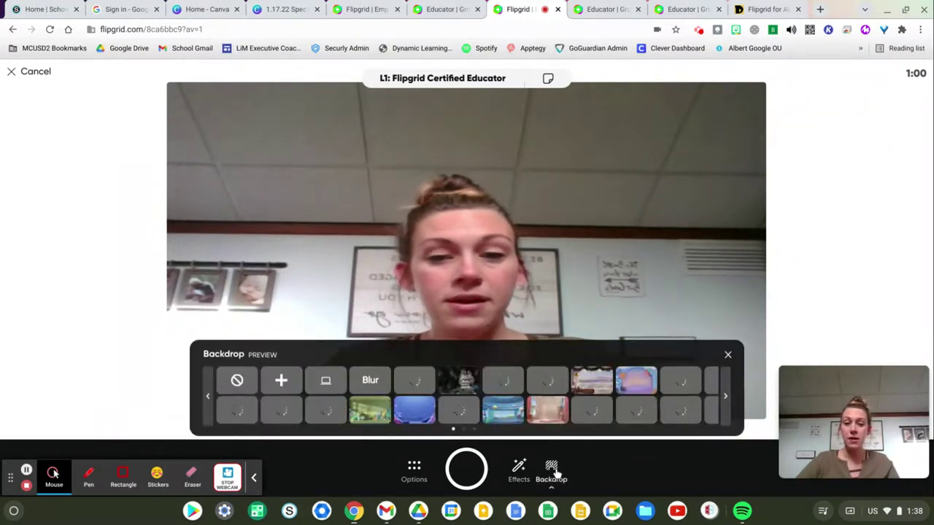
click(373, 380)
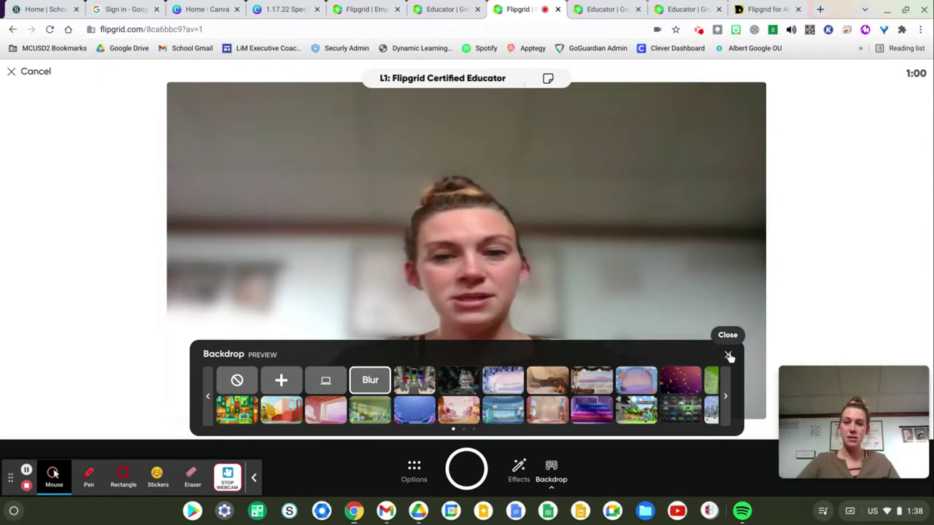
click(728, 356)
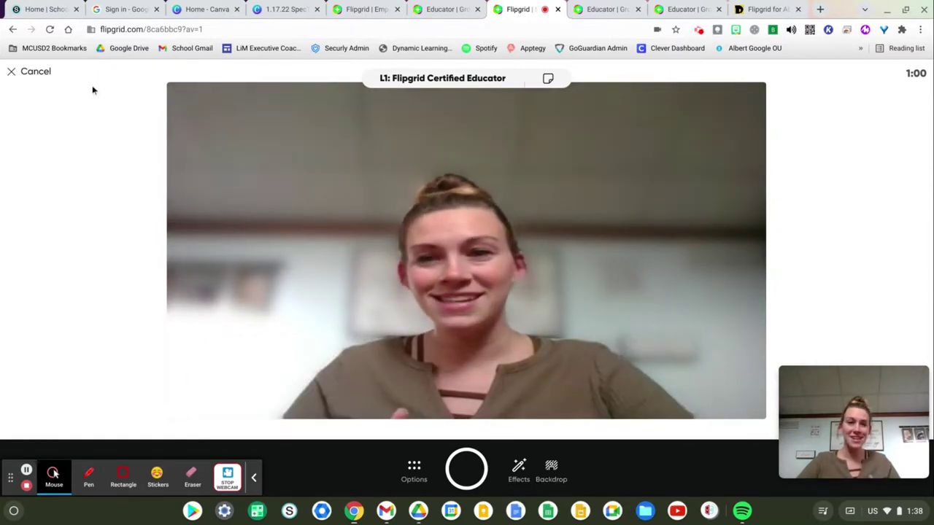
- Leave the recorder, then open a response video from Up next and play it briefly
click(40, 76)
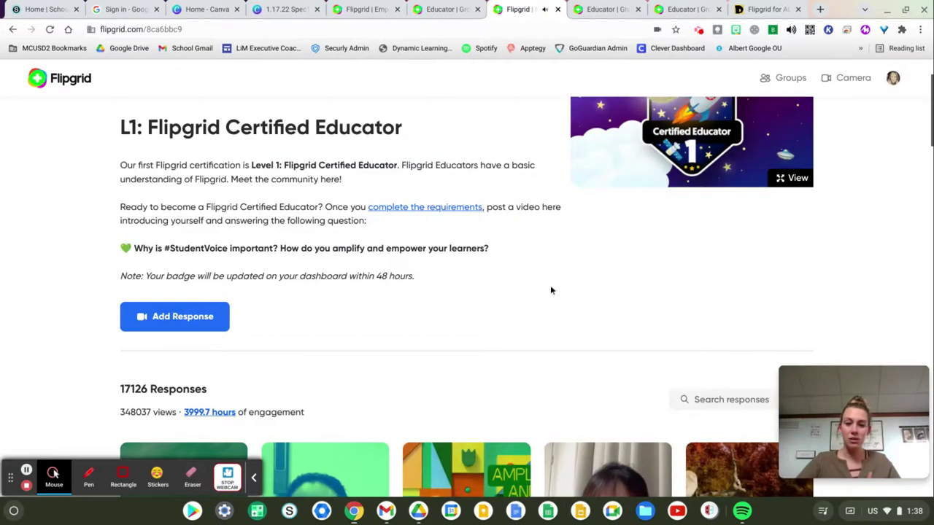
scroll(550, 292, down, 4)
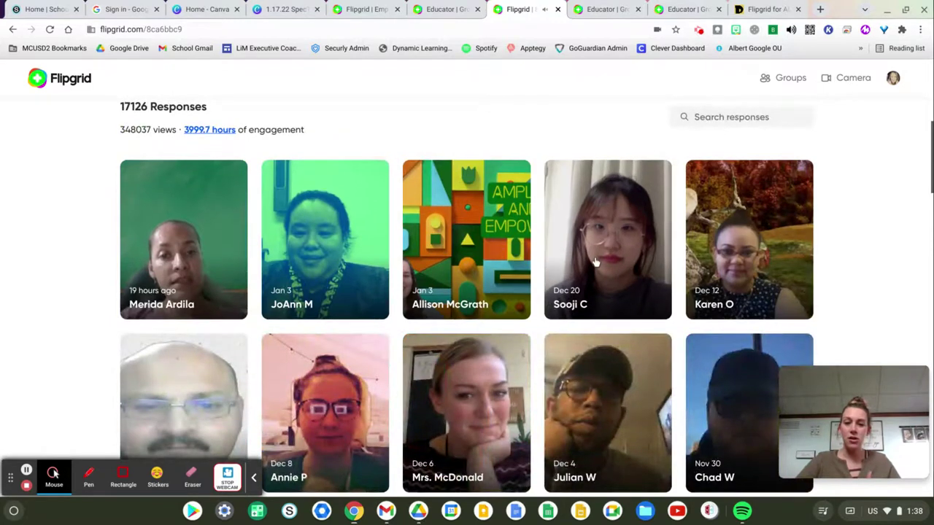
click(594, 261)
click(134, 388)
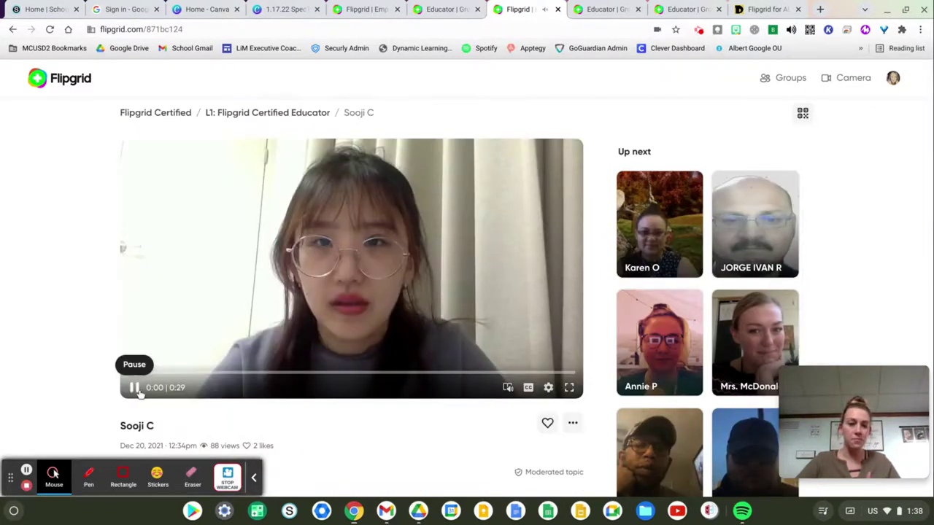
click(135, 388)
scroll(436, 371, down, 2)
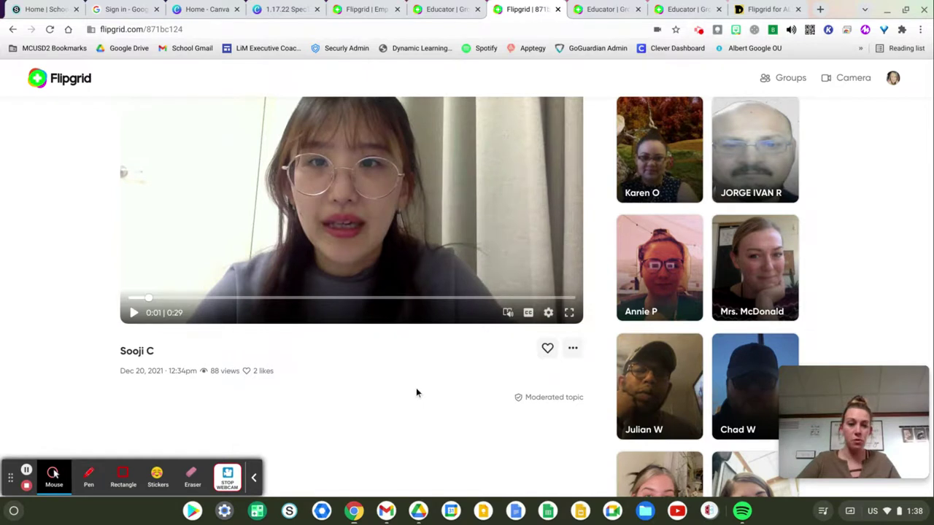
scroll(416, 392, down, 3)
scroll(417, 392, up, 2)
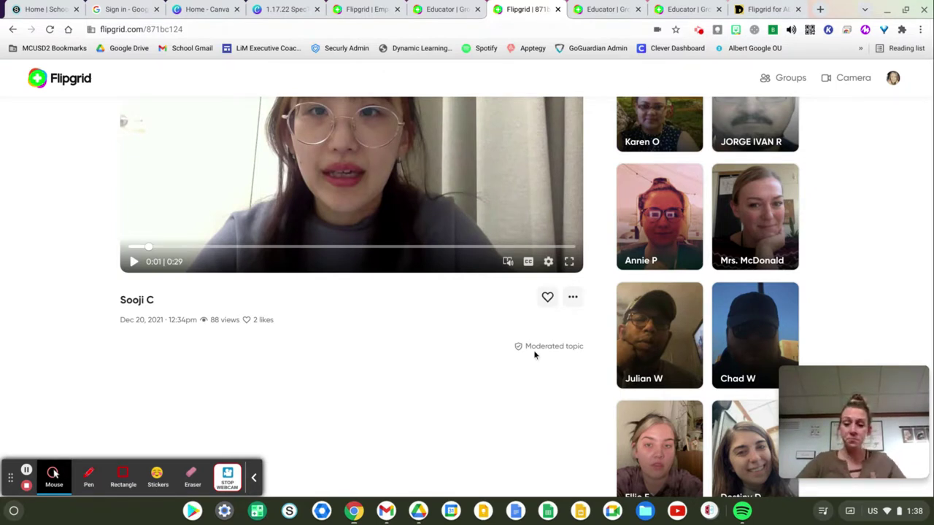
- Like the response, raising it to 3 likes, and check its extra options menu
click(547, 299)
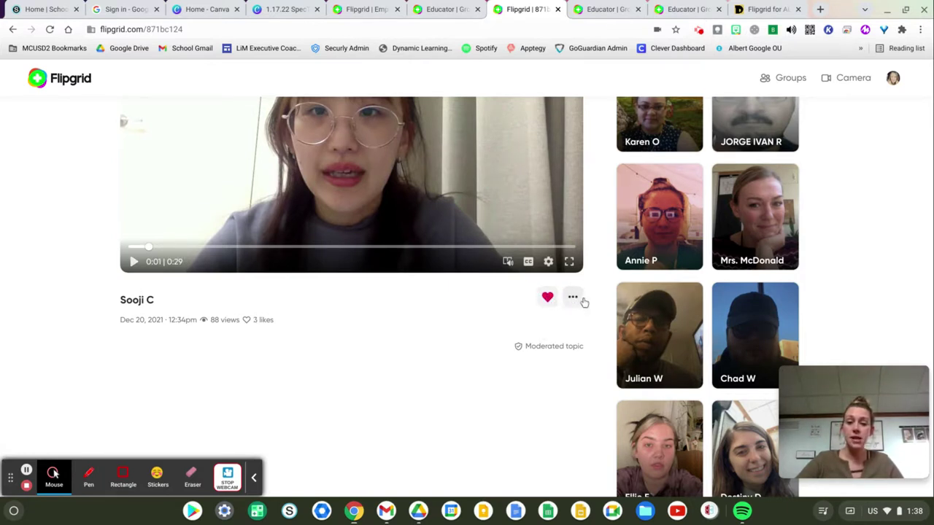
click(574, 299)
click(575, 300)
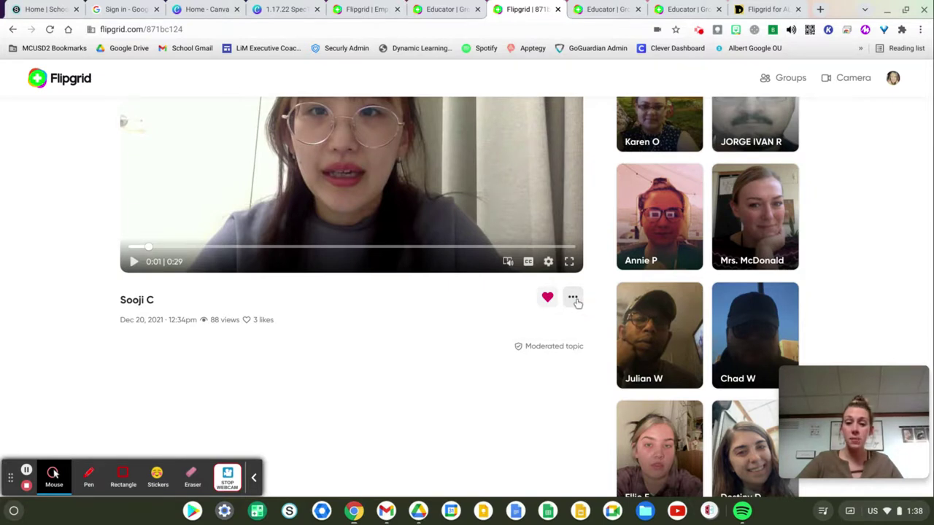
scroll(424, 355, up, 2)
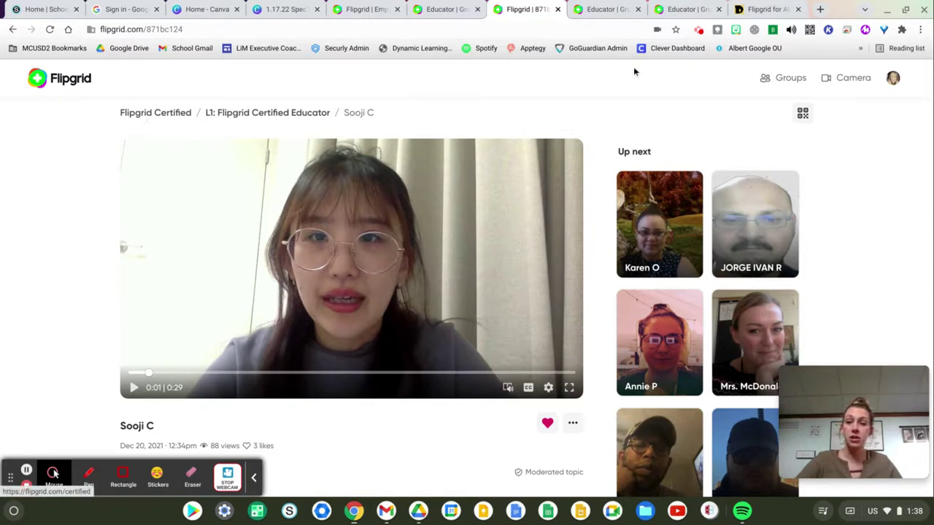
- Go to MDM Reflections, open March Midpoint Reflections, and scroll its 9 Active responses
click(791, 81)
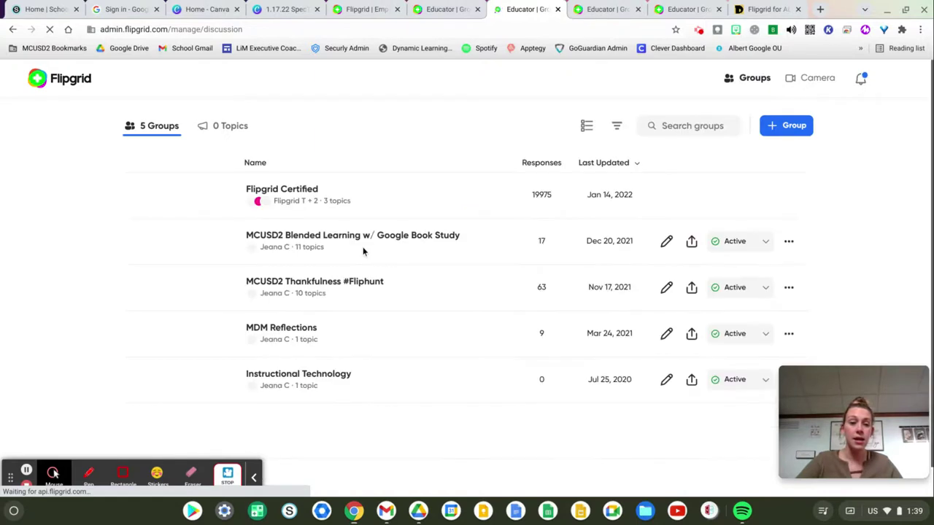
click(299, 331)
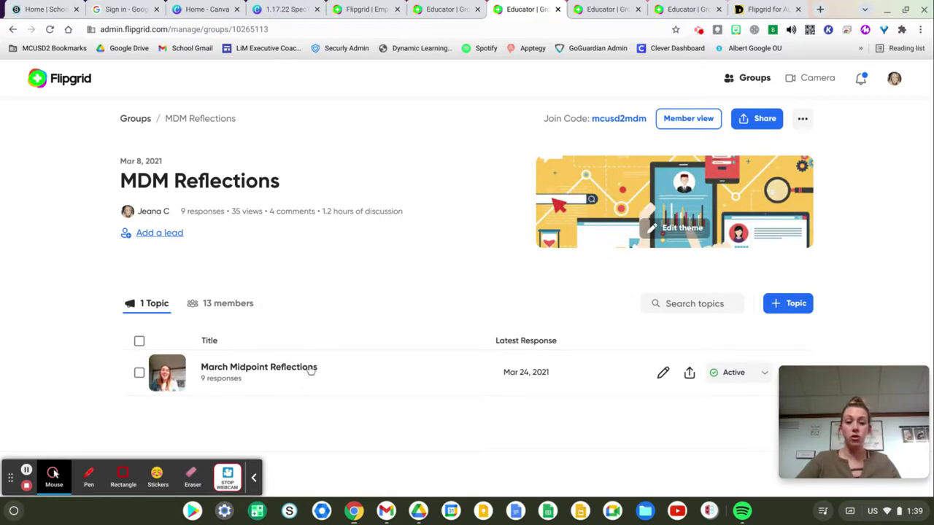
click(311, 371)
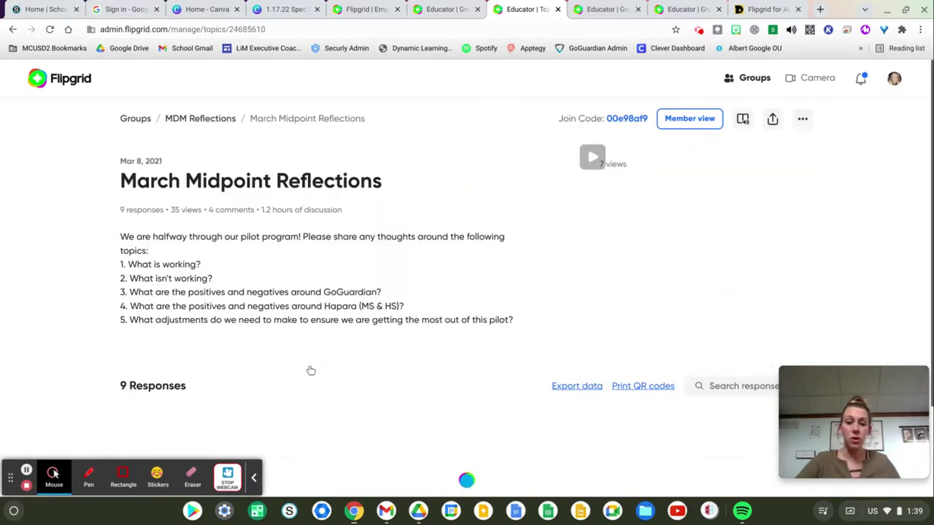
scroll(311, 371, down, 3)
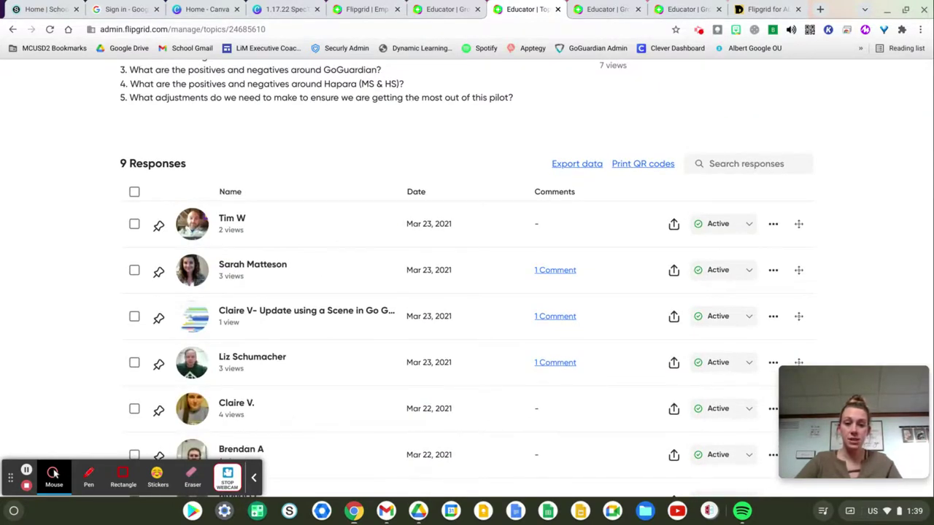
scroll(469, 255, down, 1)
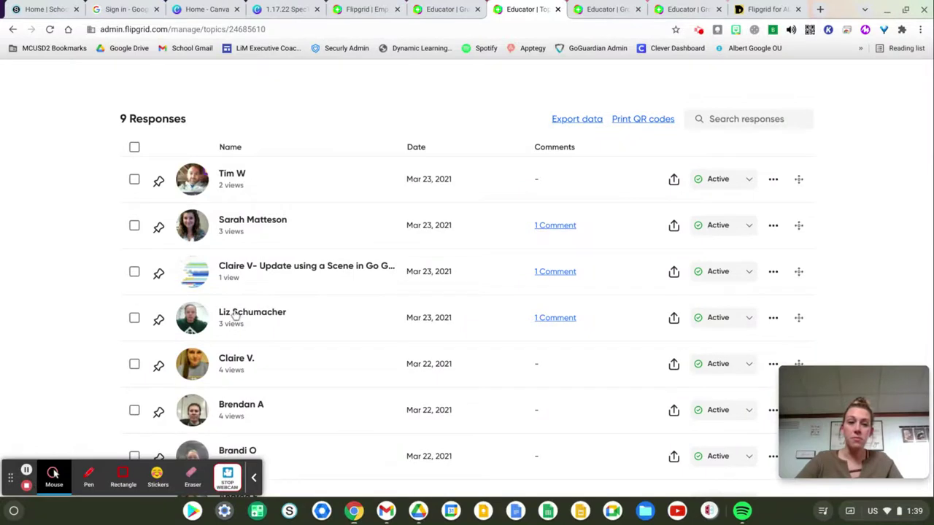
scroll(259, 372, down, 2)
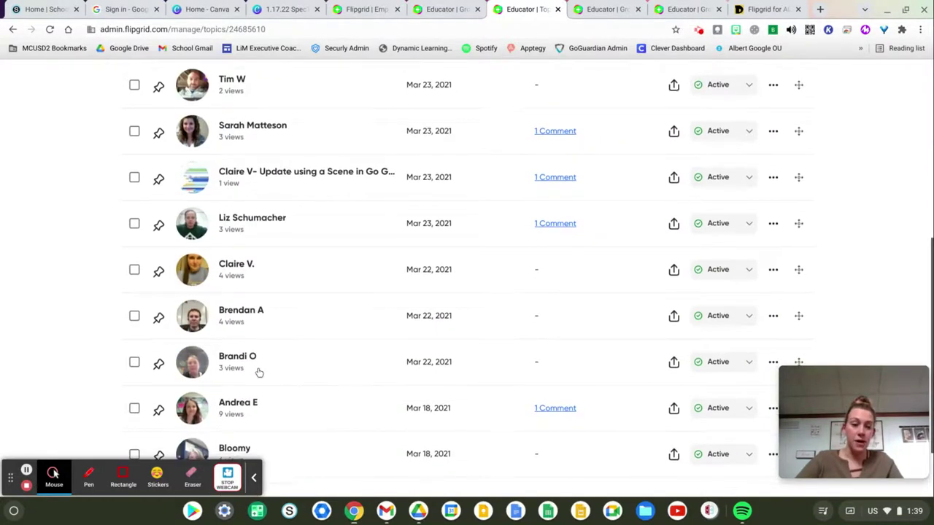
scroll(259, 372, down, 2)
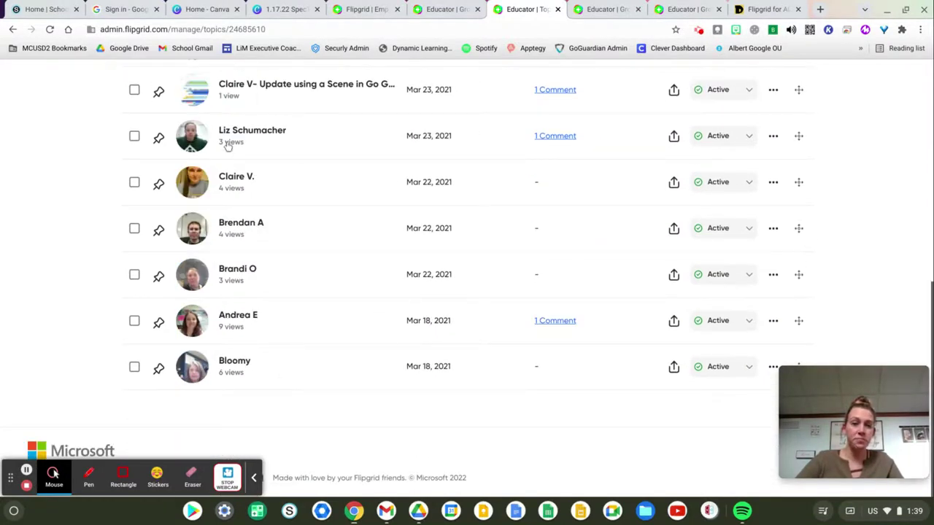
- Open the Go Guardian Scene response and scroll down to its details and comment
click(313, 86)
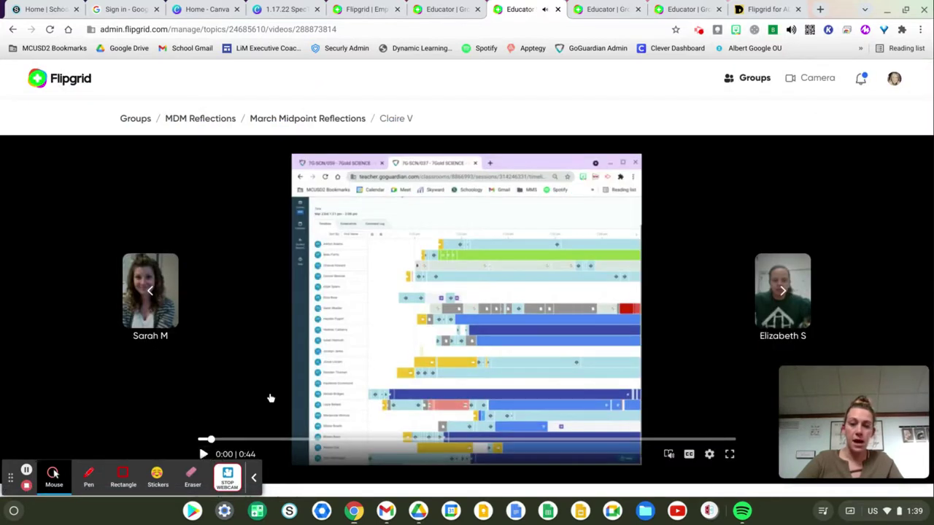
scroll(497, 262, down, 5)
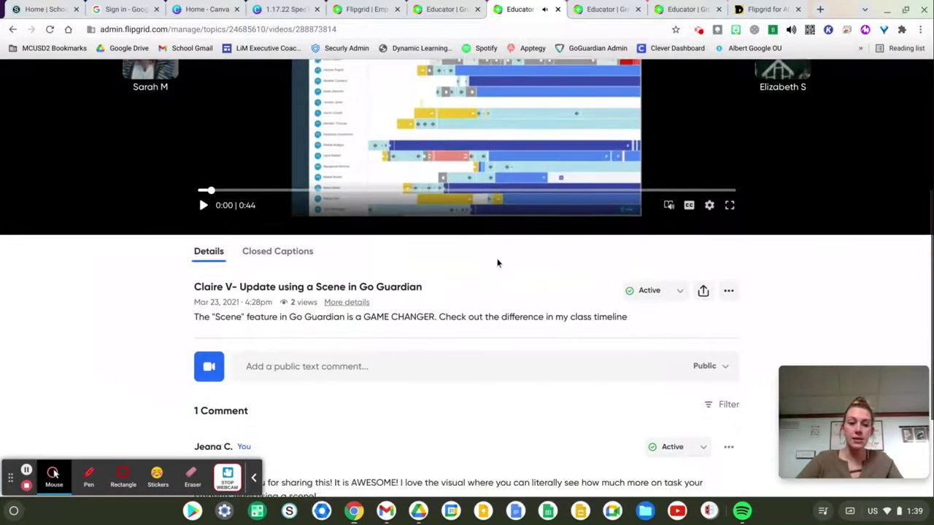
scroll(390, 283, down, 2)
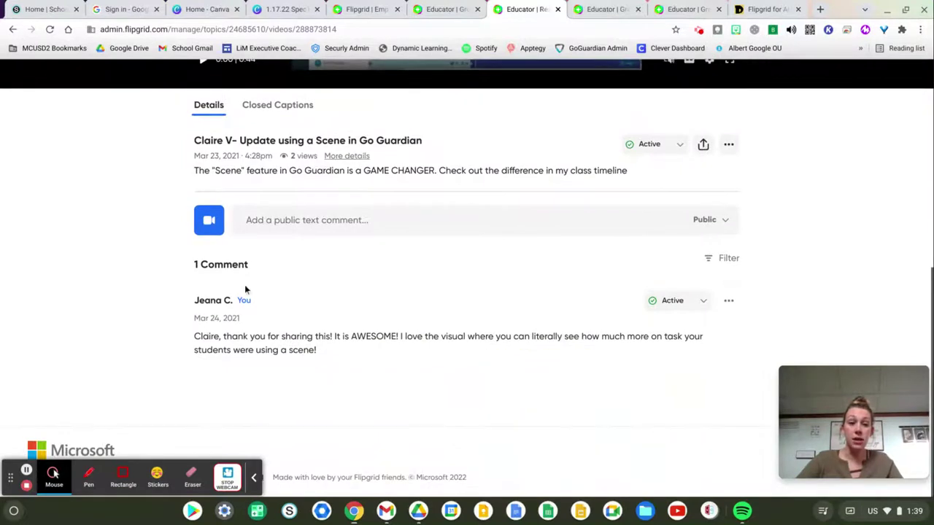
- Show the Public and Private Comment visibility choices, keeping the comment Public
click(305, 225)
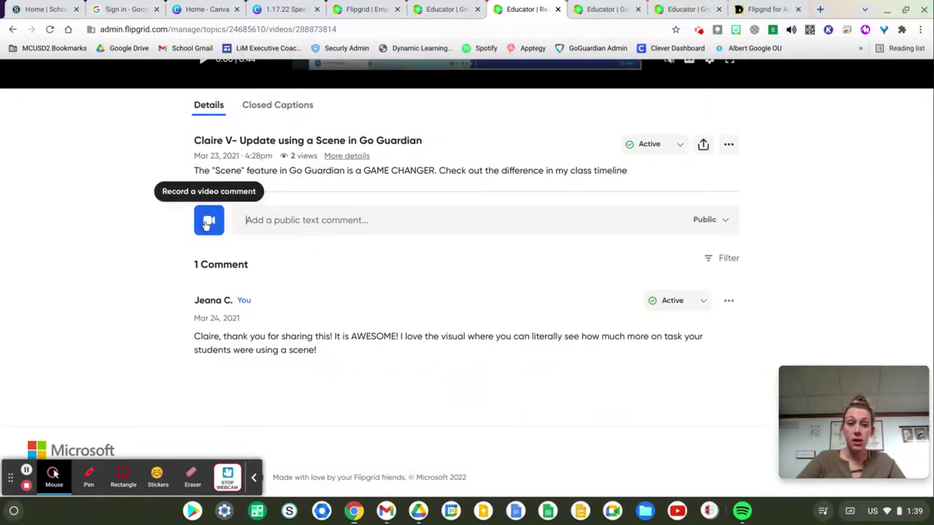
click(721, 226)
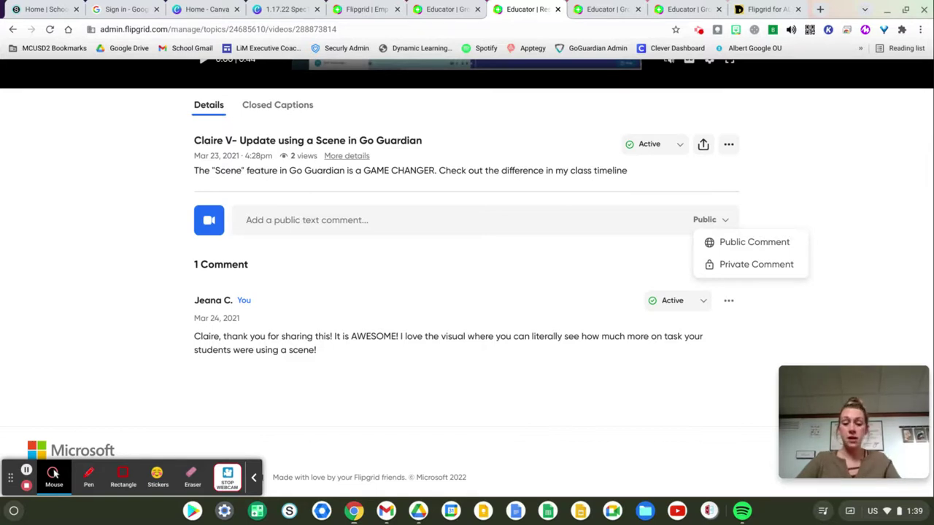
click(799, 193)
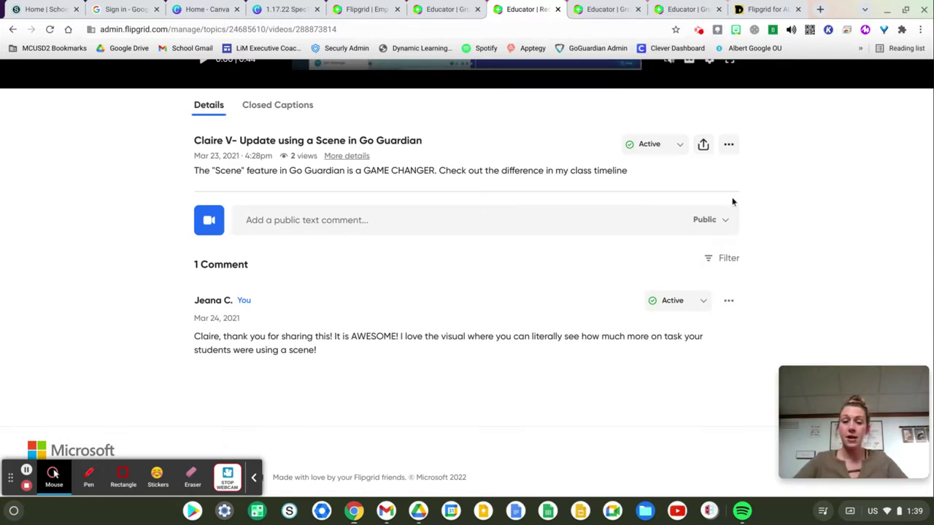
scroll(573, 231, up, 5)
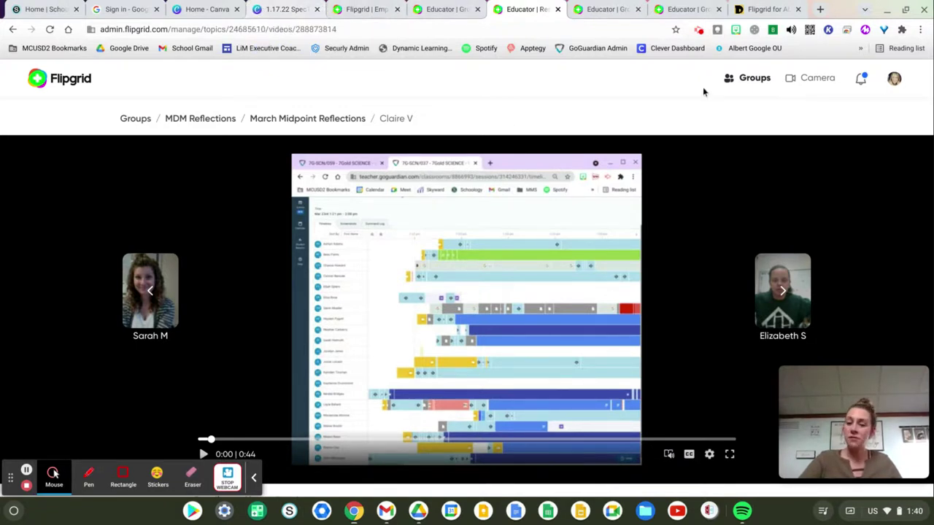
click(700, 35)
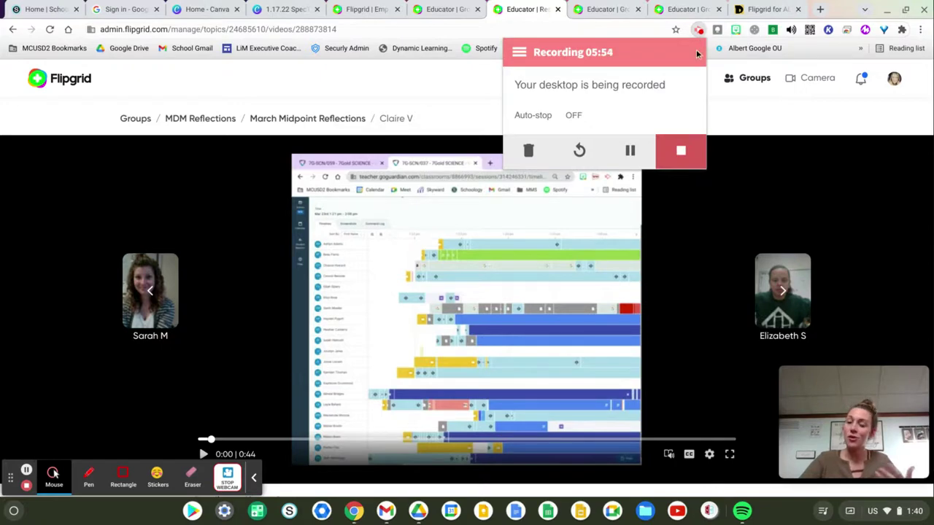